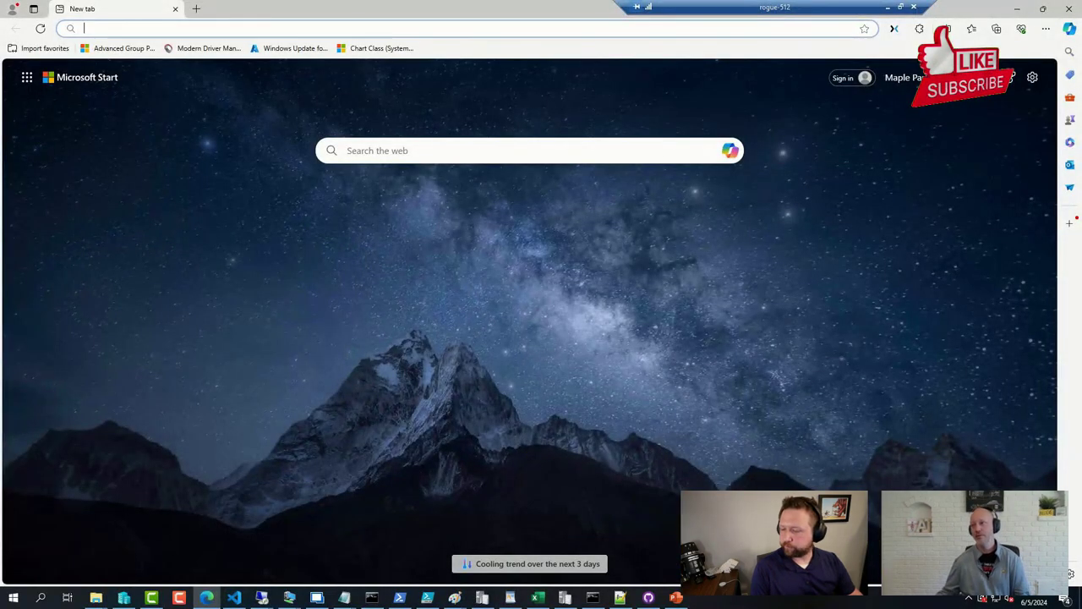
Open deploymentresearch.com and search the site for "pre-cach".
left_click(518, 27)
type("de")
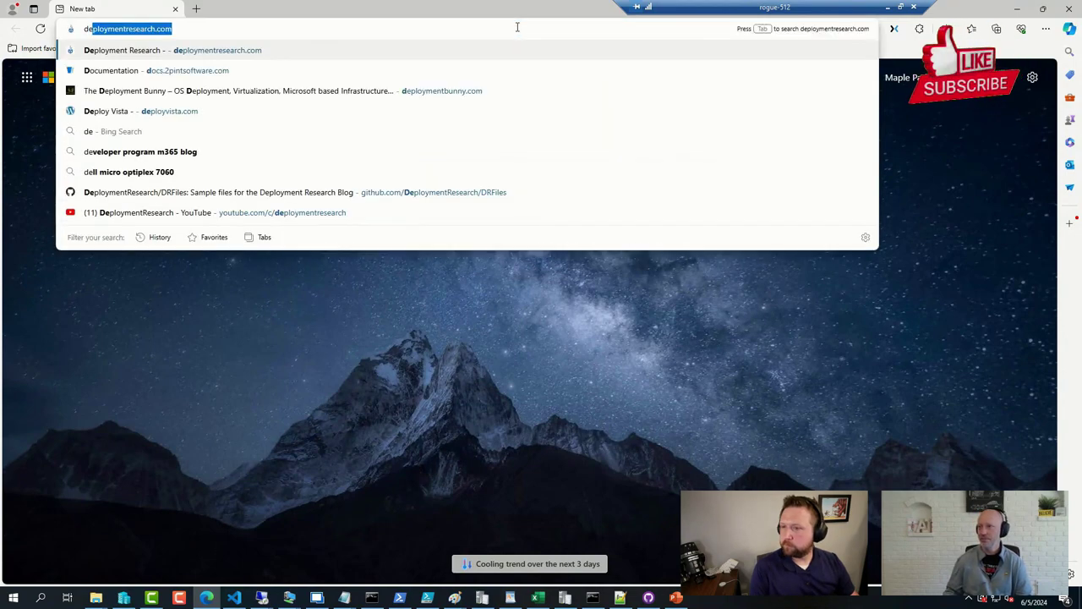
key("Return")
left_click(724, 298)
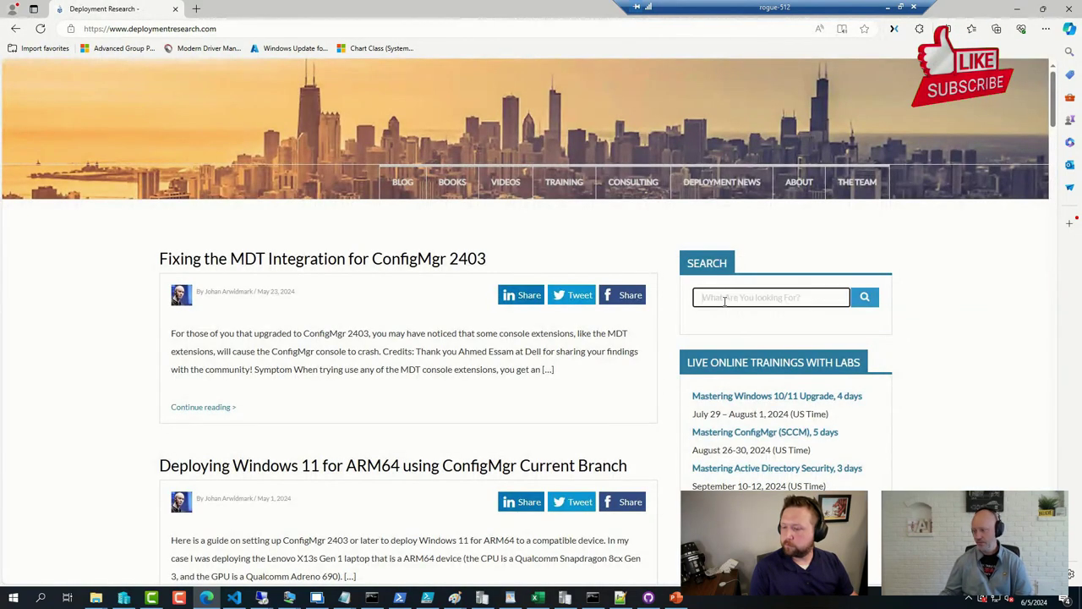
type("pre-cach")
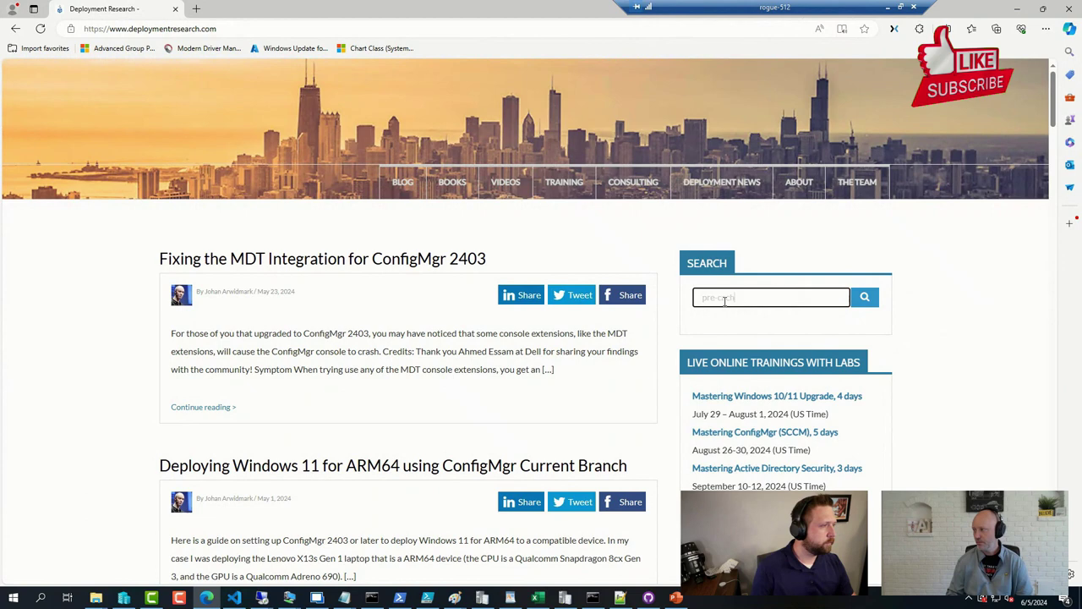
key("Return")
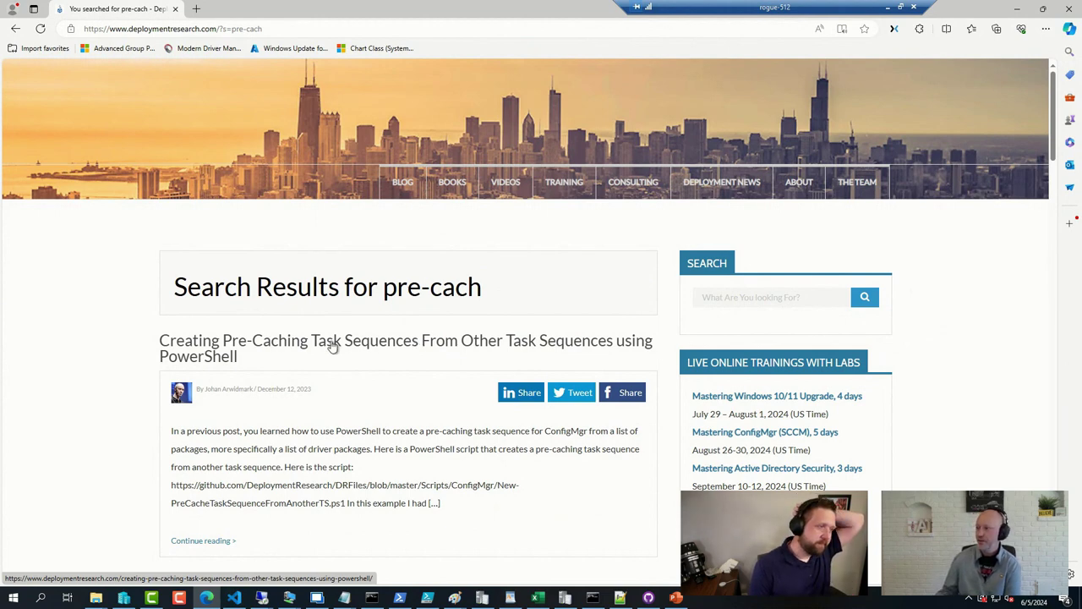
Open the article "Creating Pre-Caching Task Sequences using PowerShell" from the search results.
scroll(325, 353, "down", 1)
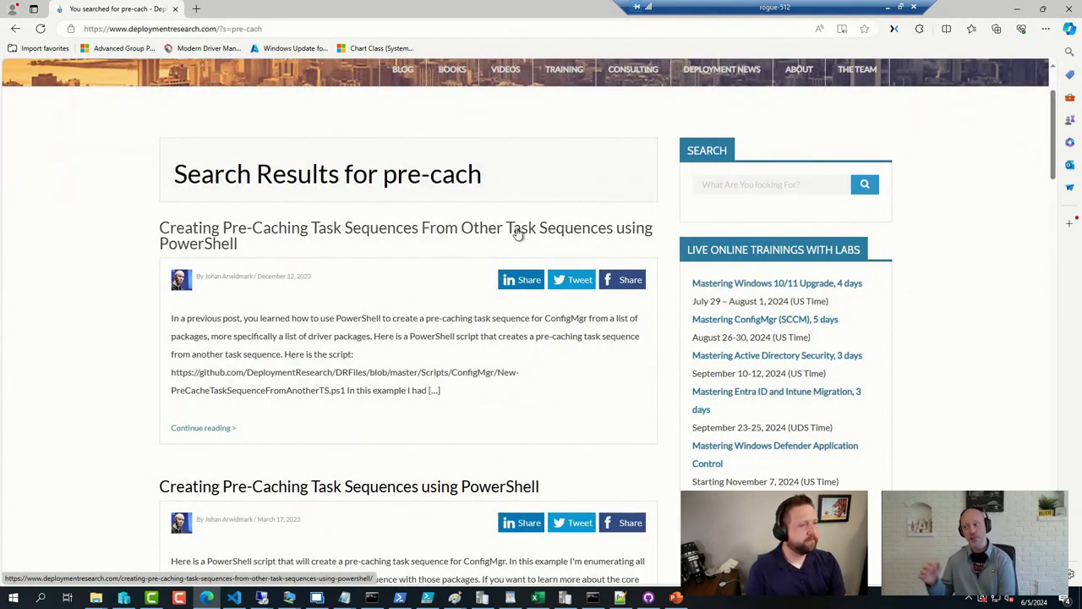
scroll(415, 350, "down", 1)
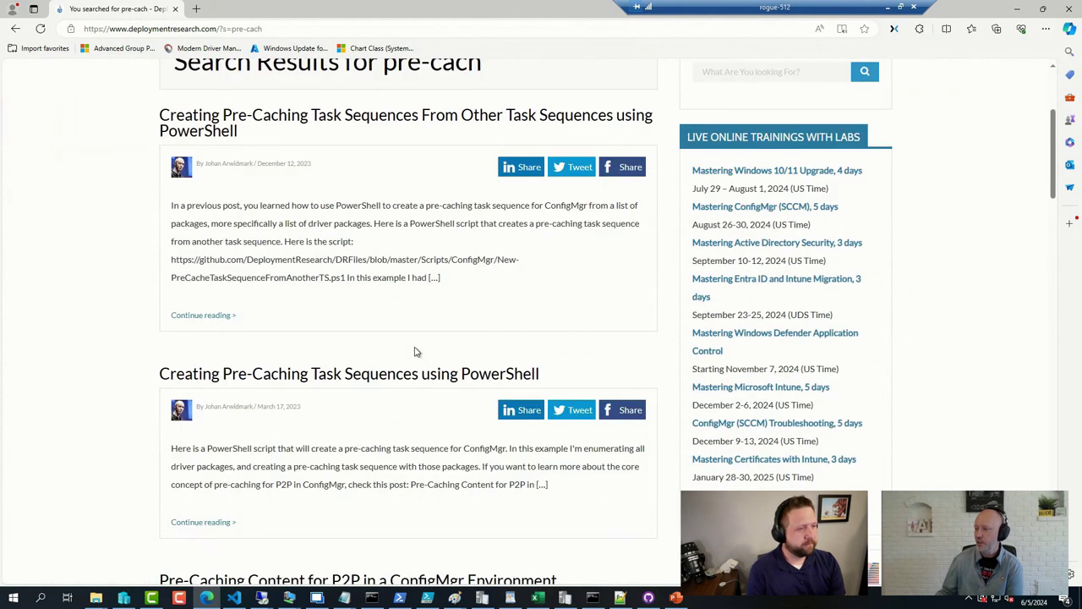
left_click(398, 373)
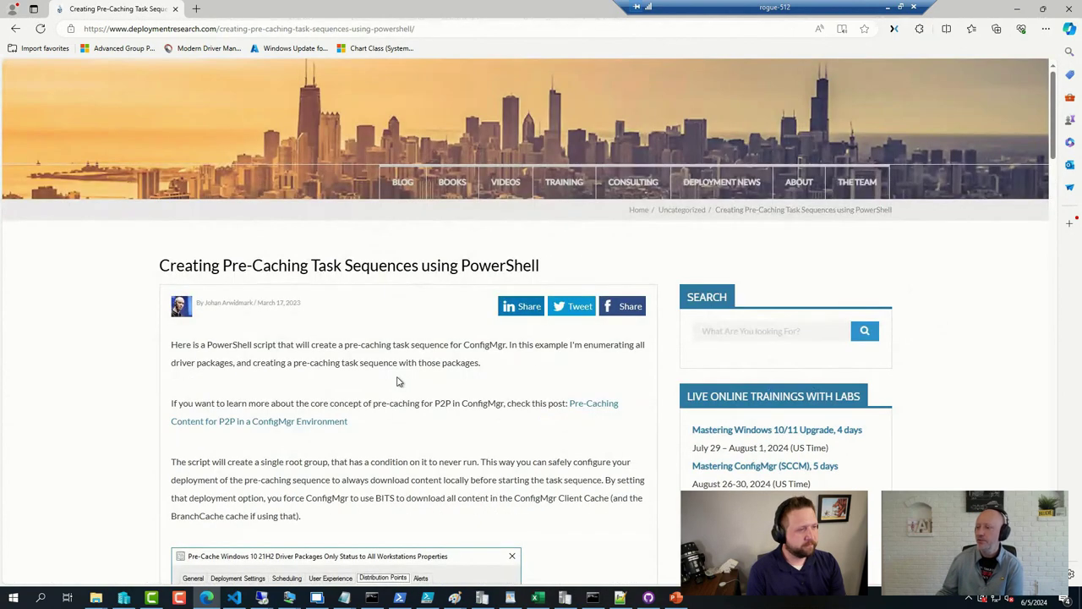
Examine the article's deployment settings, its PowerShell script, and the example pre-cache driver packages task sequence.
scroll(404, 376, "down", 6)
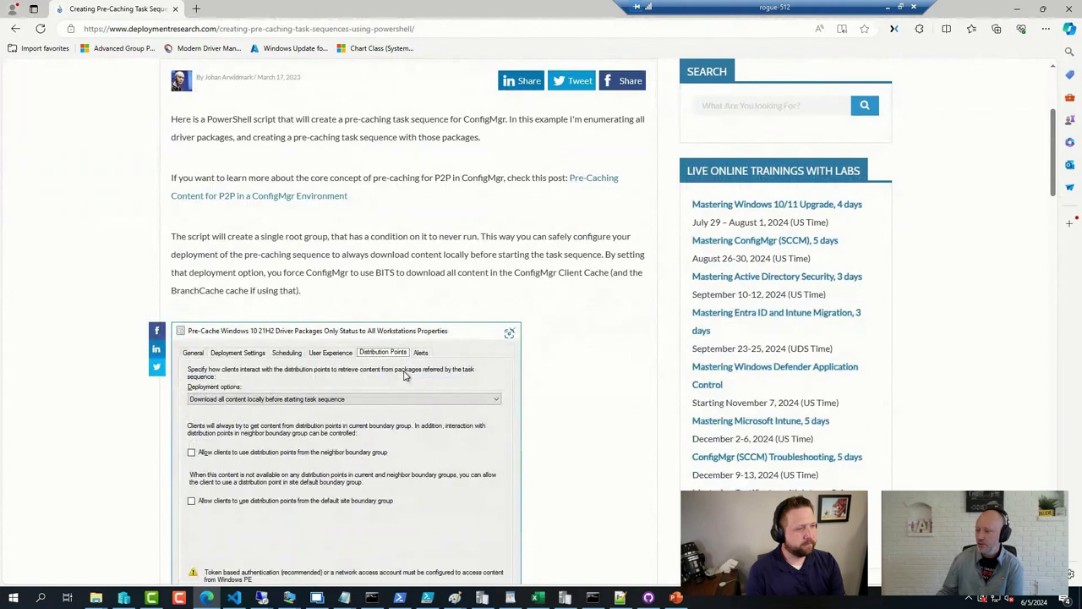
scroll(406, 375, "down", 11)
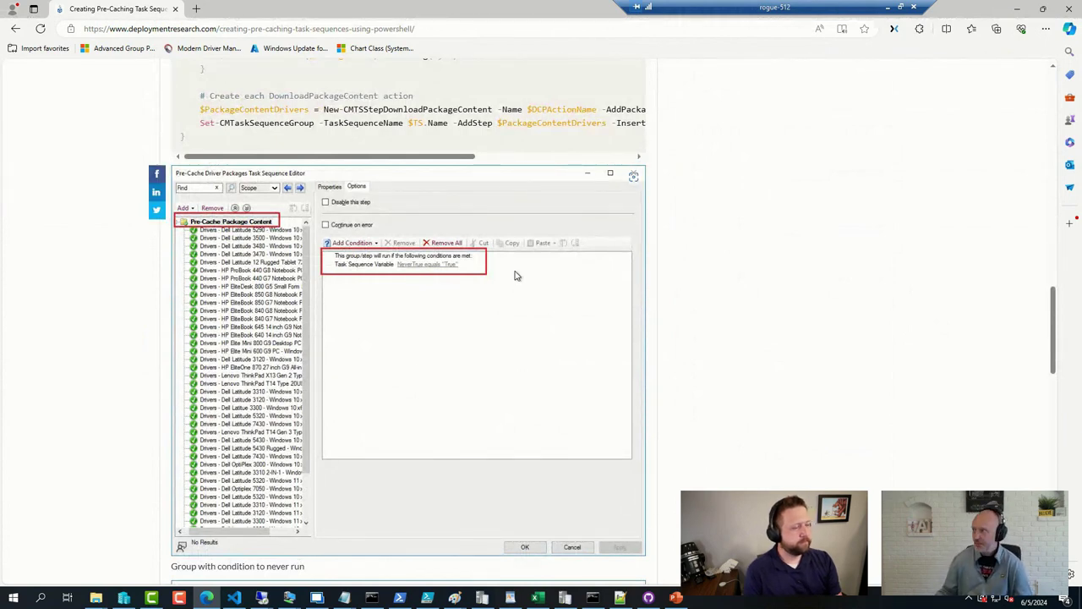
scroll(517, 275, "up", 2)
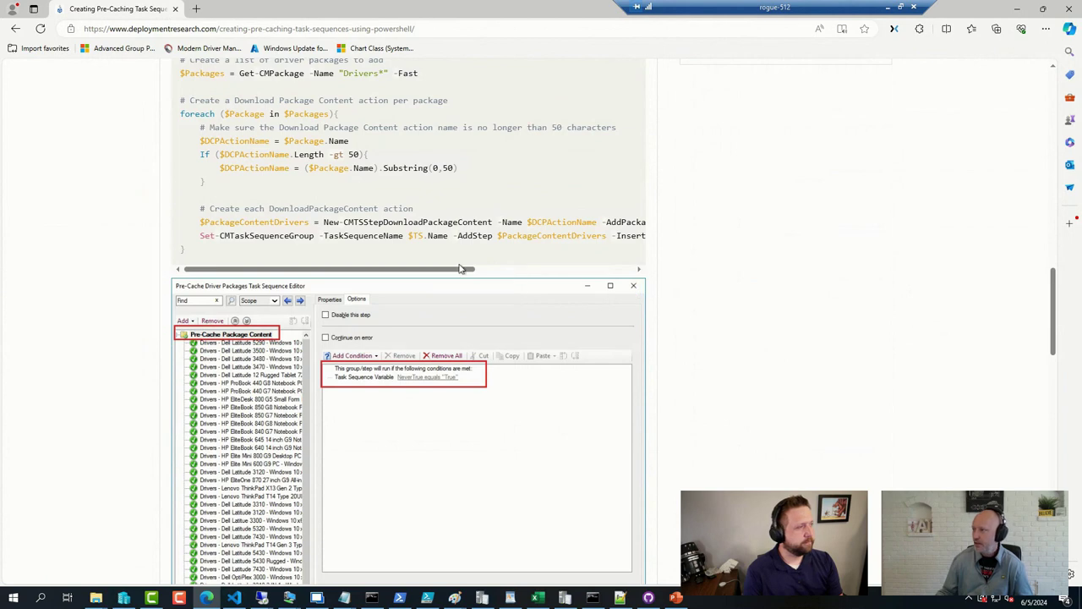
scroll(440, 269, "up", 2)
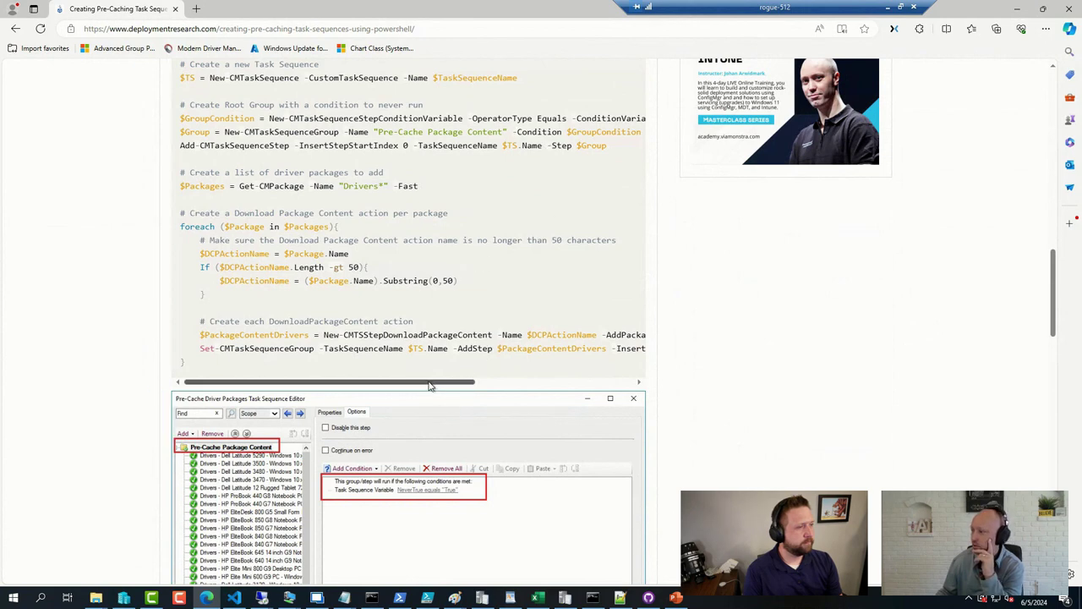
scroll(429, 385, "right", 1)
scroll(398, 363, "up", 2)
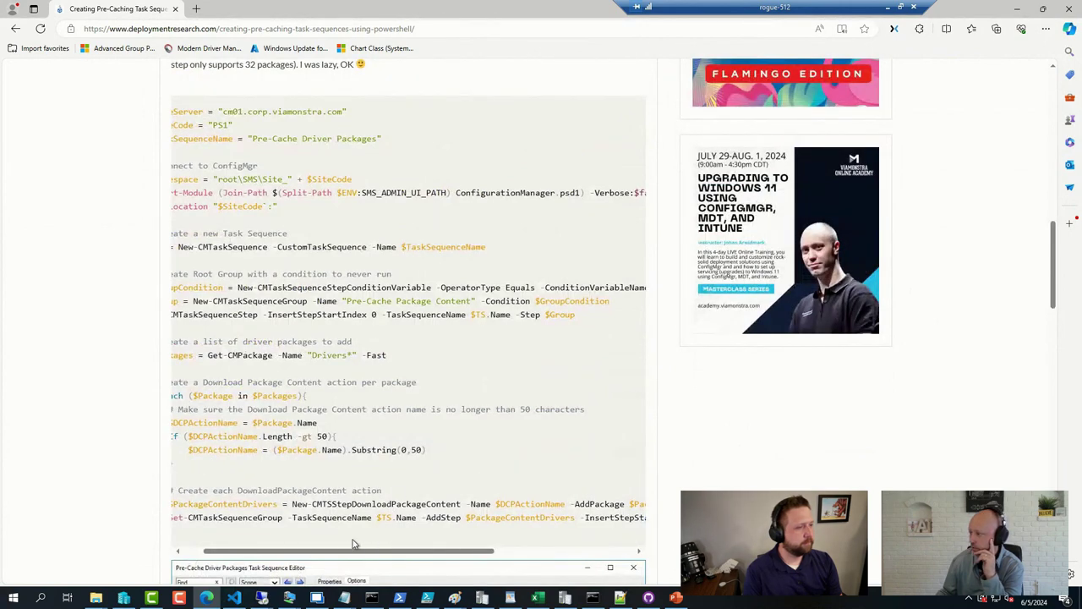
left_click_drag(313, 553, 217, 565)
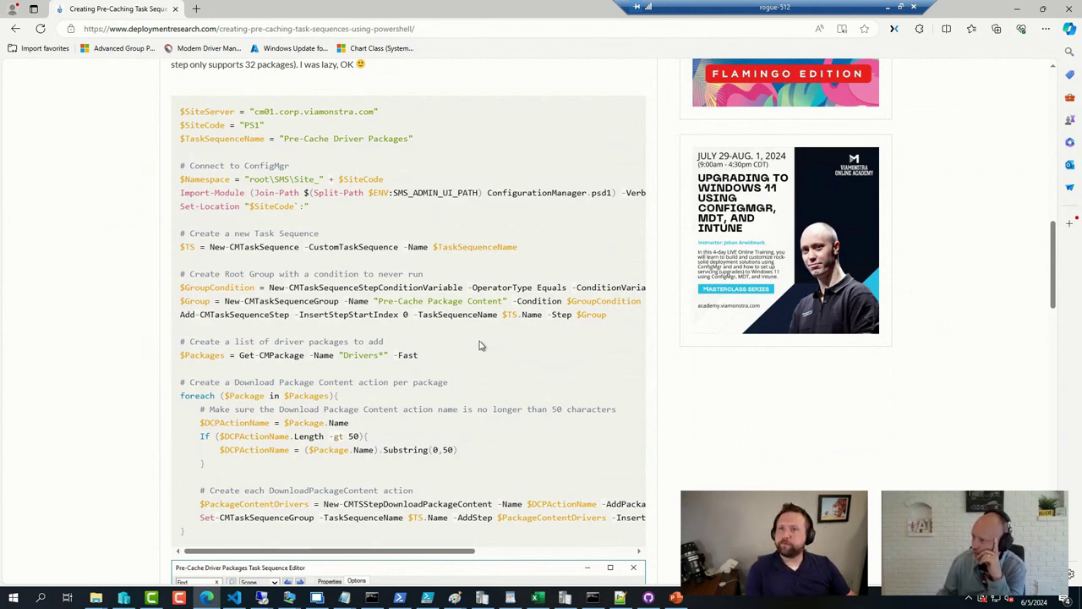
Inspect the script lines that create the root group with a never-run condition, including the full condition variable definition.
left_click_drag(315, 287, 387, 288)
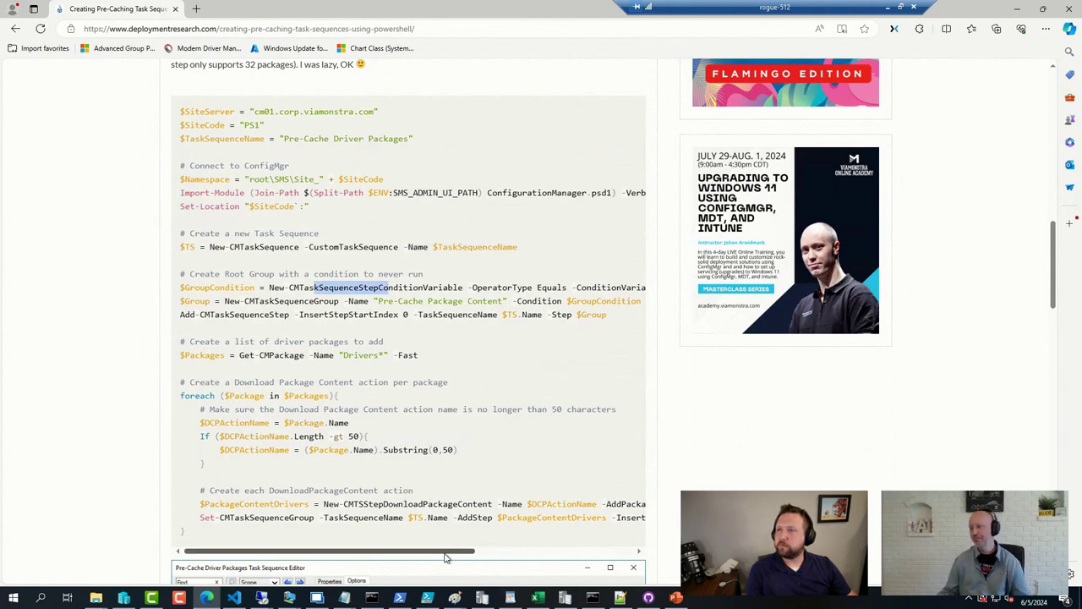
left_click_drag(430, 555, 499, 555)
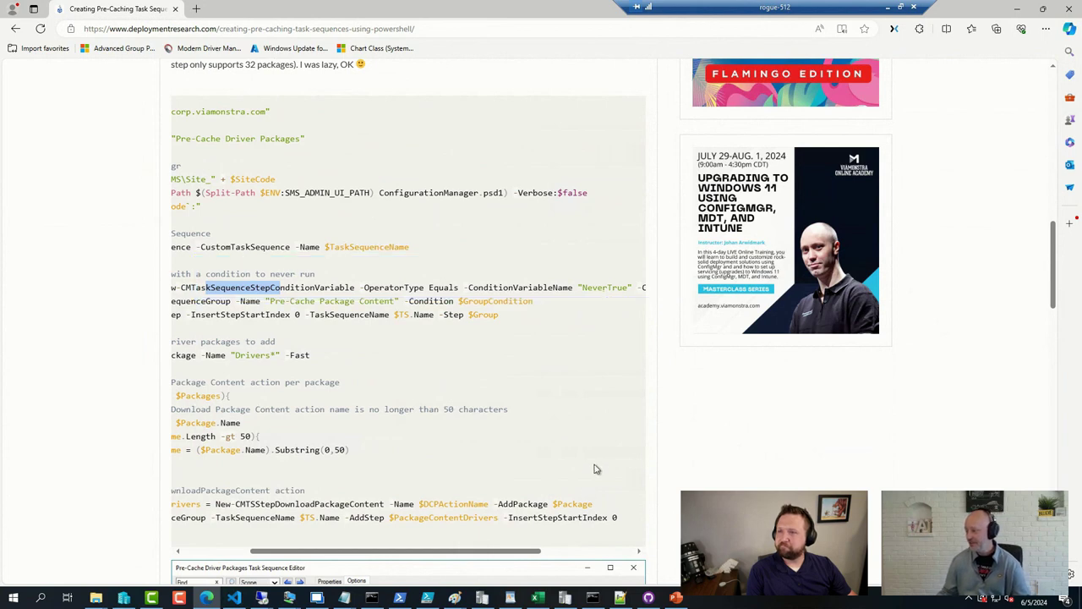
left_click_drag(533, 555, 391, 544)
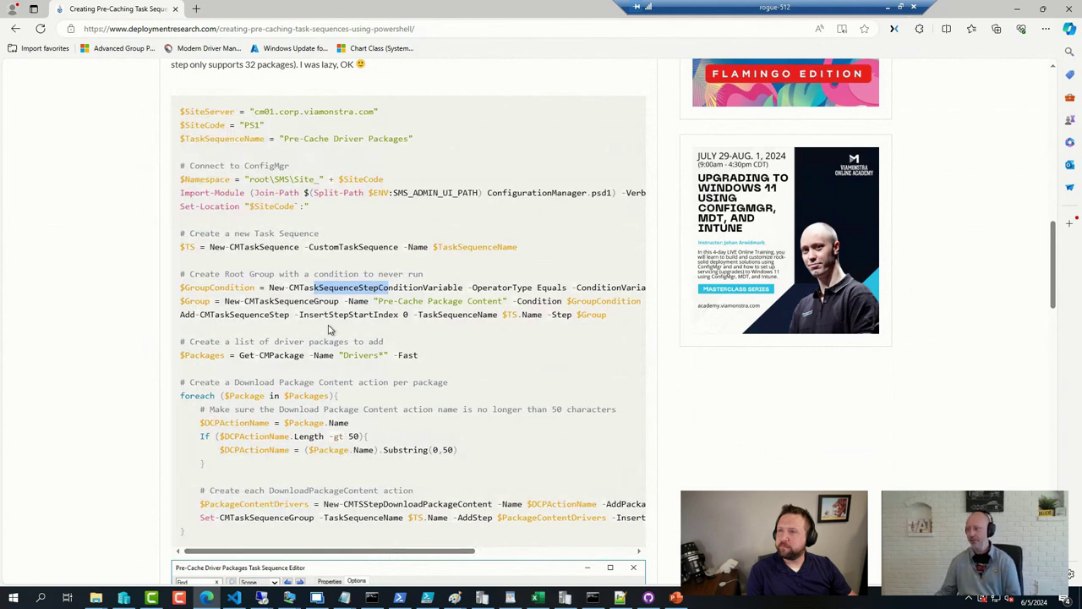
left_click_drag(275, 315, 291, 315)
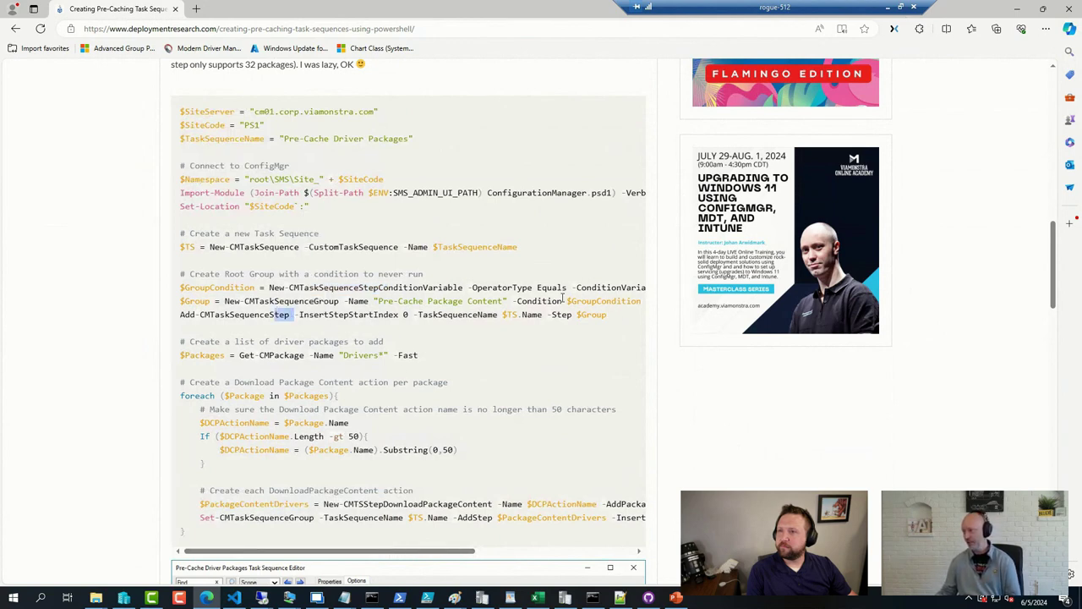
left_click_drag(564, 301, 618, 305)
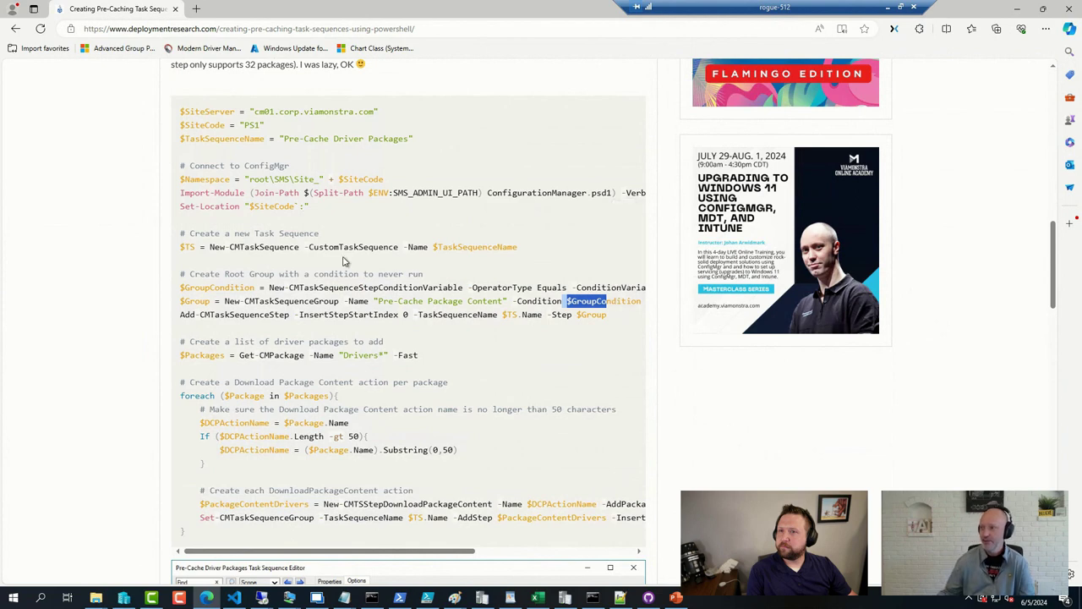
left_click(126, 292)
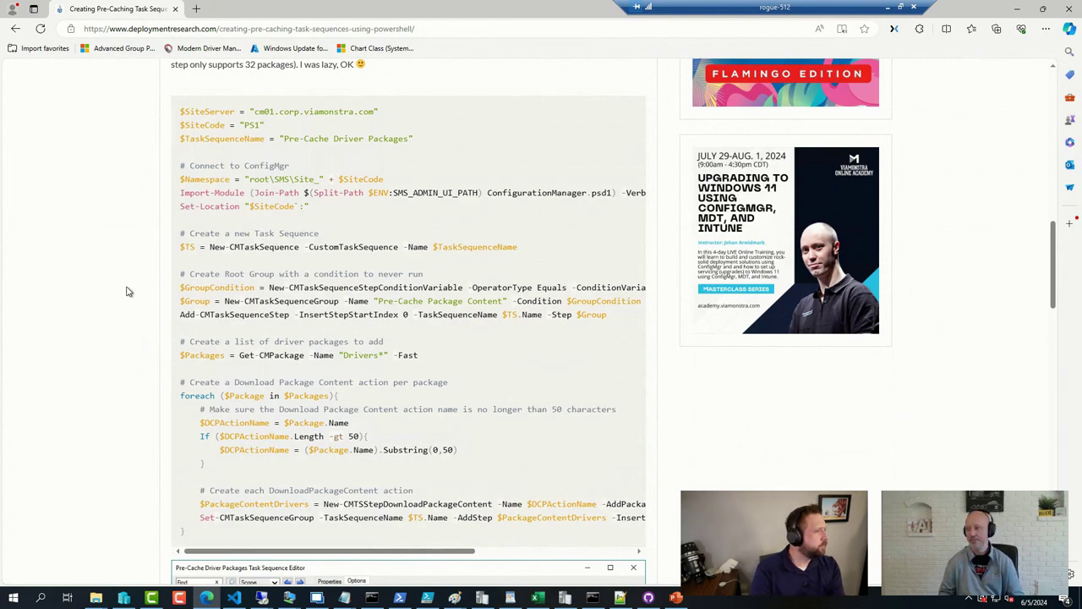
Return to the beginning of the pre-caching article and highlight its title.
scroll(372, 209, "up", 3)
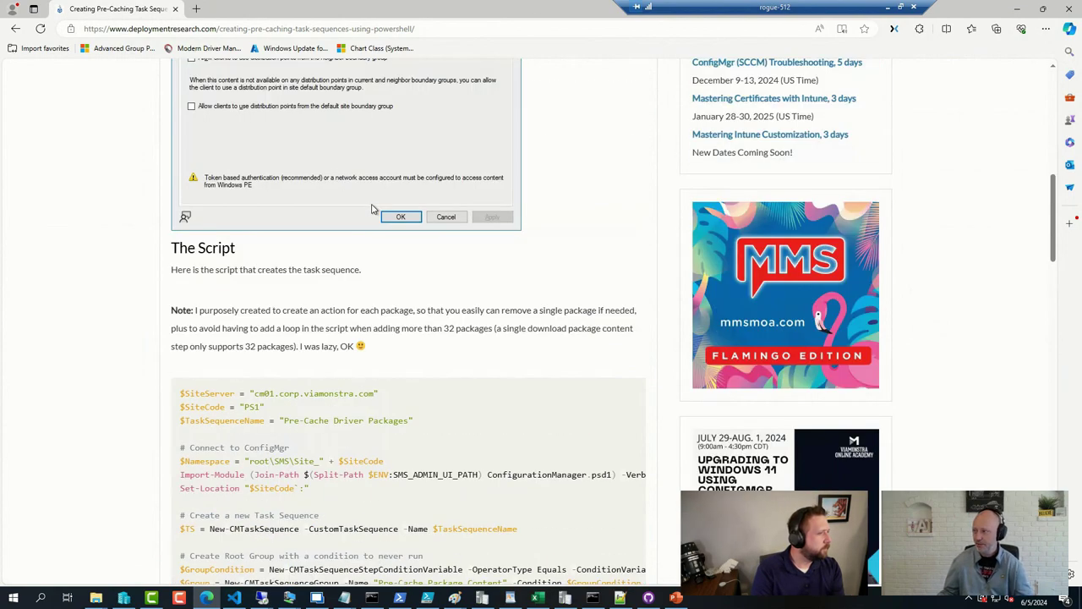
scroll(372, 209, "up", 7)
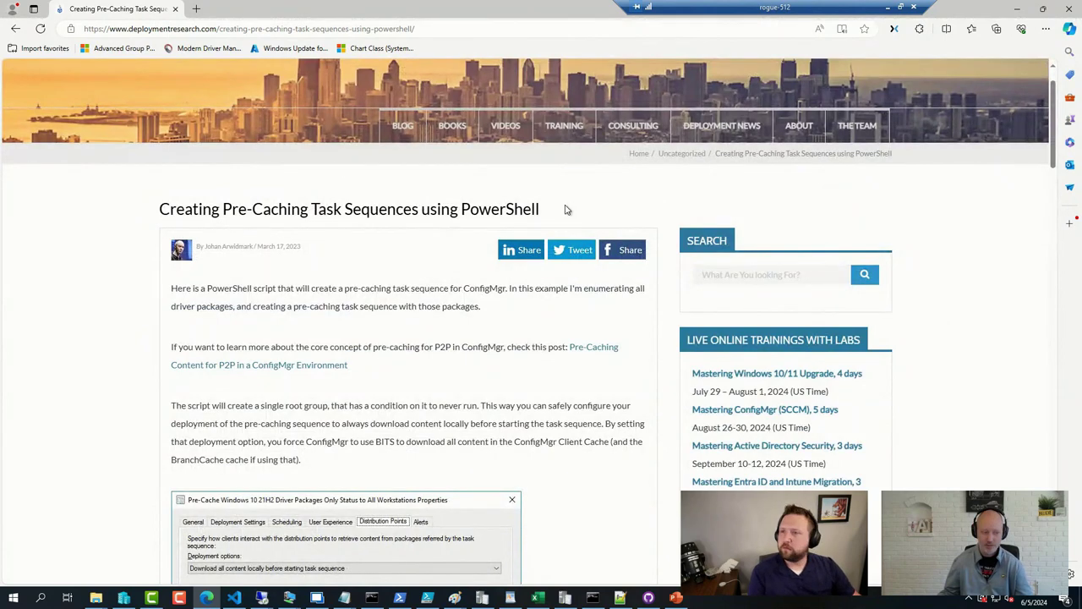
left_click_drag(565, 210, 158, 211)
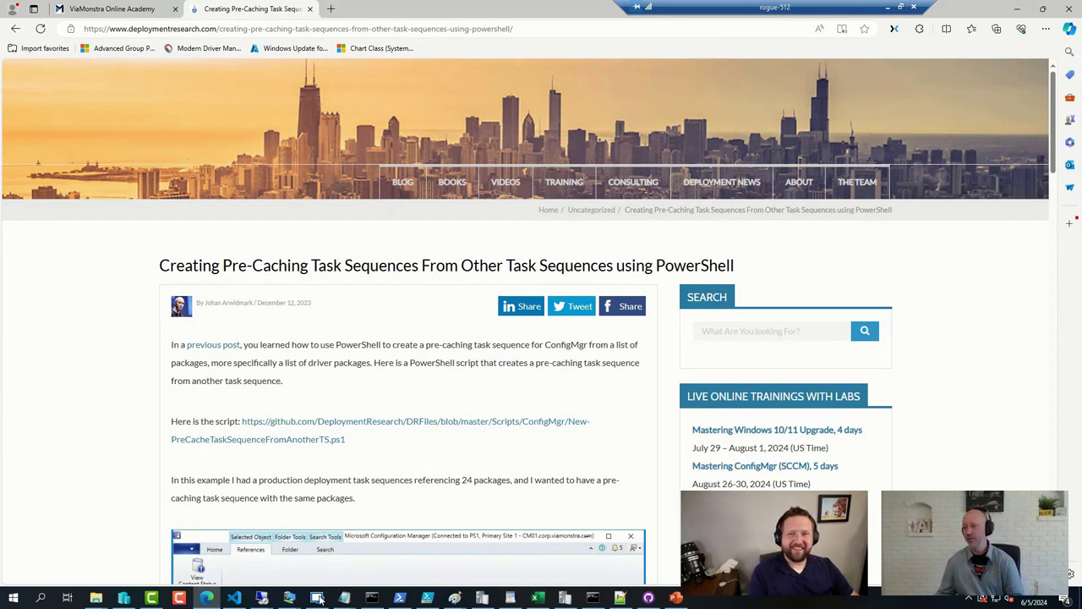
Switch to Remote Desktop Manager and bring up the Configuration Manager console on CM01 under 2Pint Lab Servers.
left_click(318, 599)
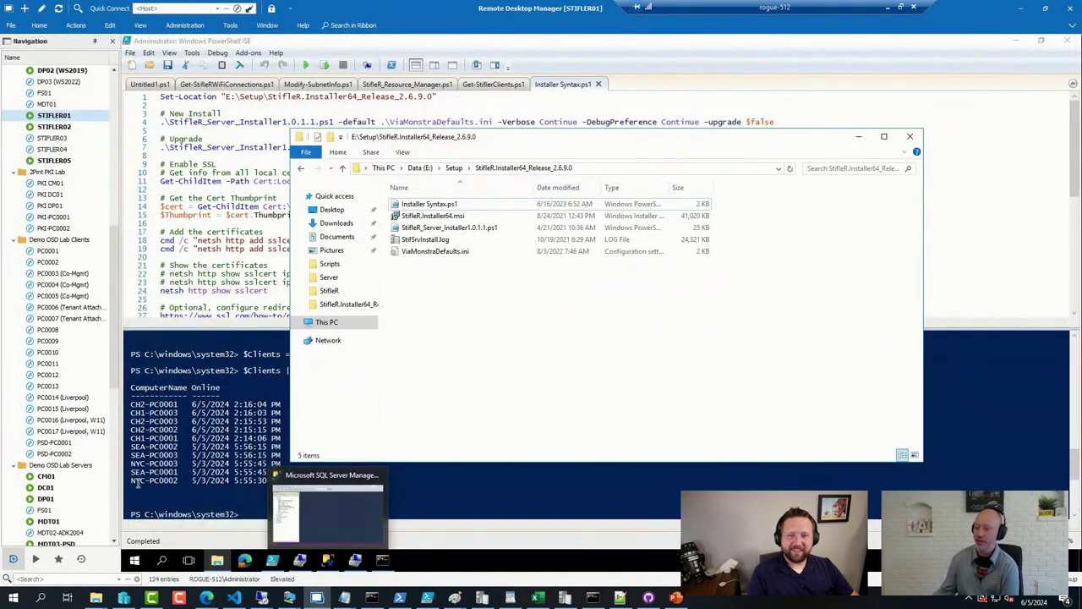
left_click(47, 479)
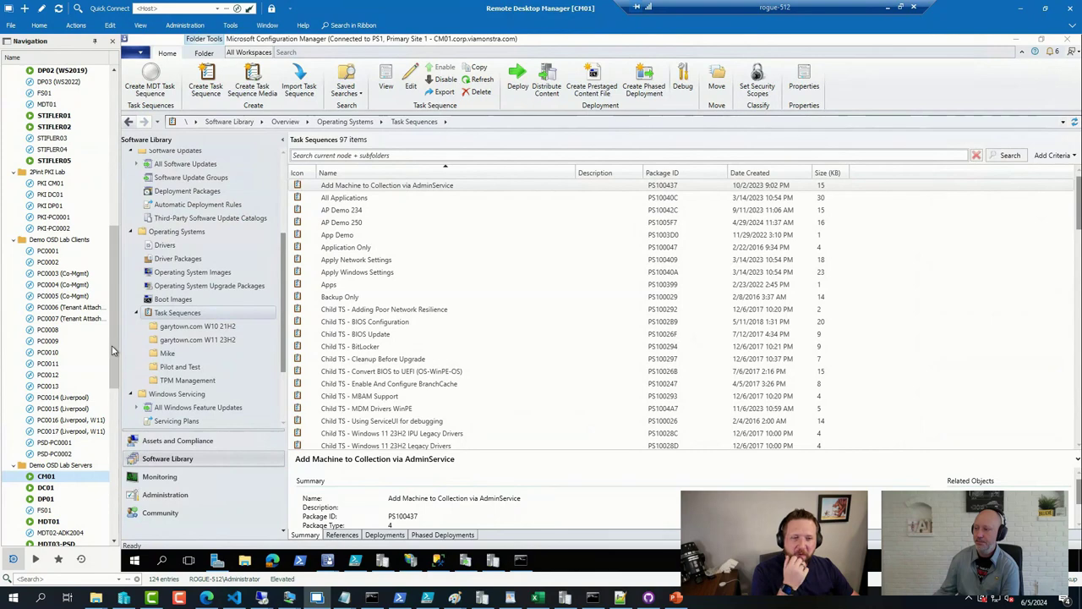
scroll(59, 309, "up", 8)
left_click(45, 307)
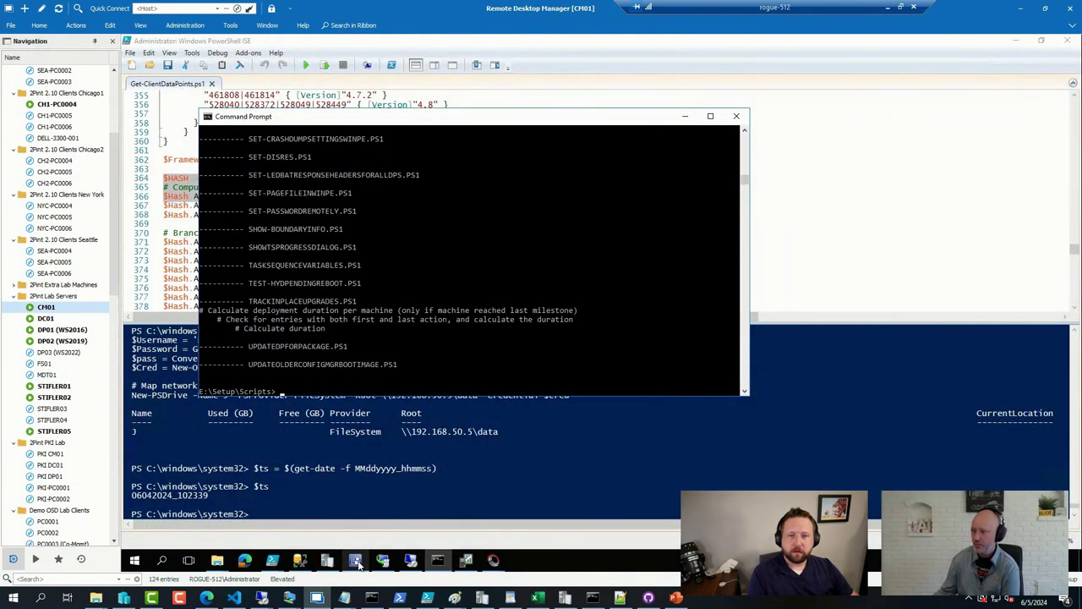
left_click(357, 563)
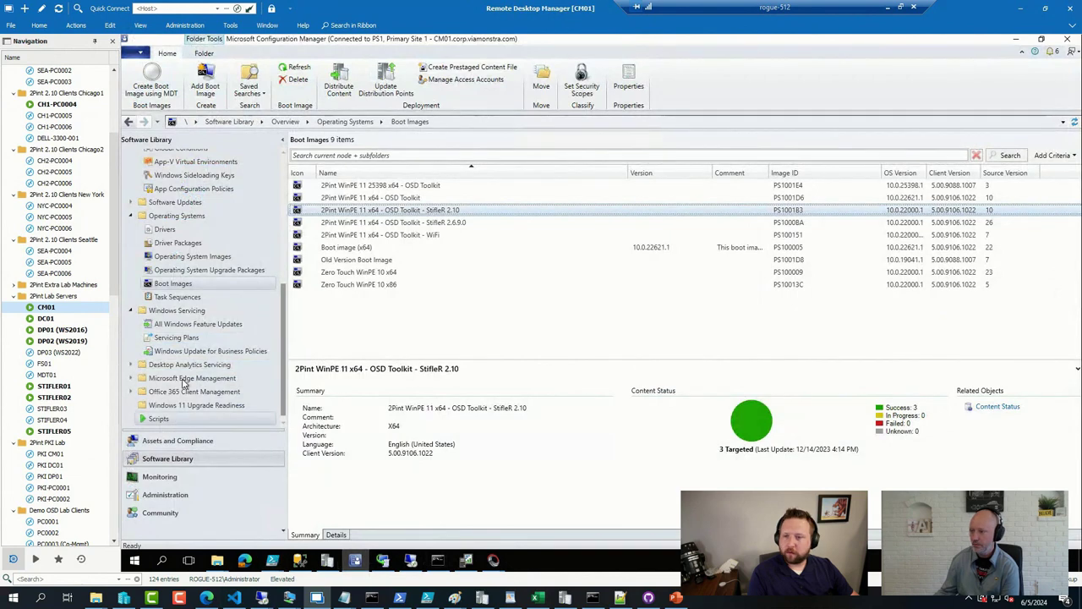
Show the task sequences in the Software Library and search them for "xl1".
left_click(178, 297)
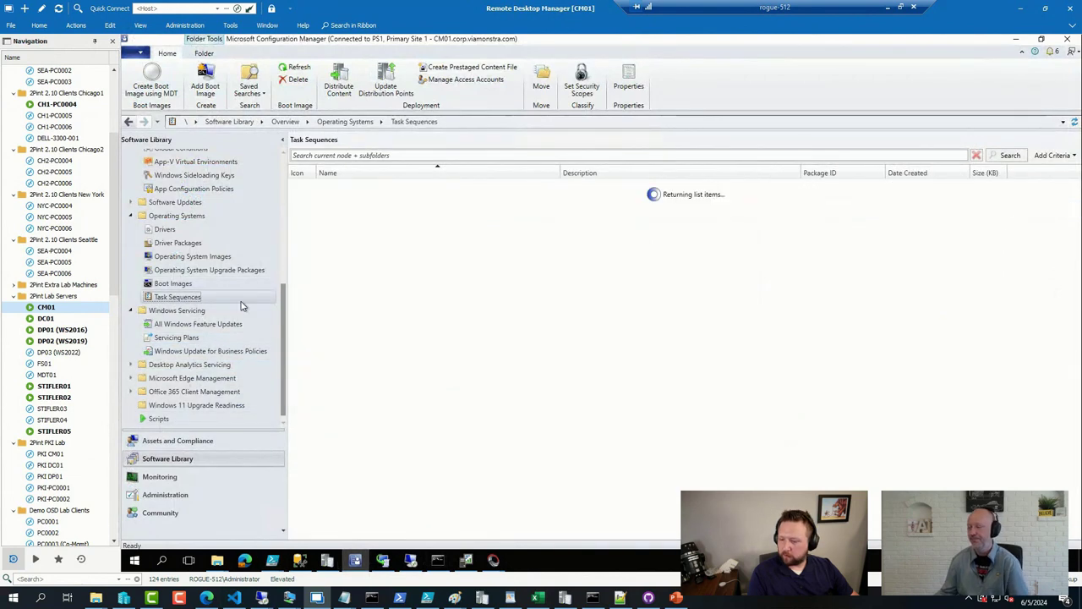
left_click(358, 160)
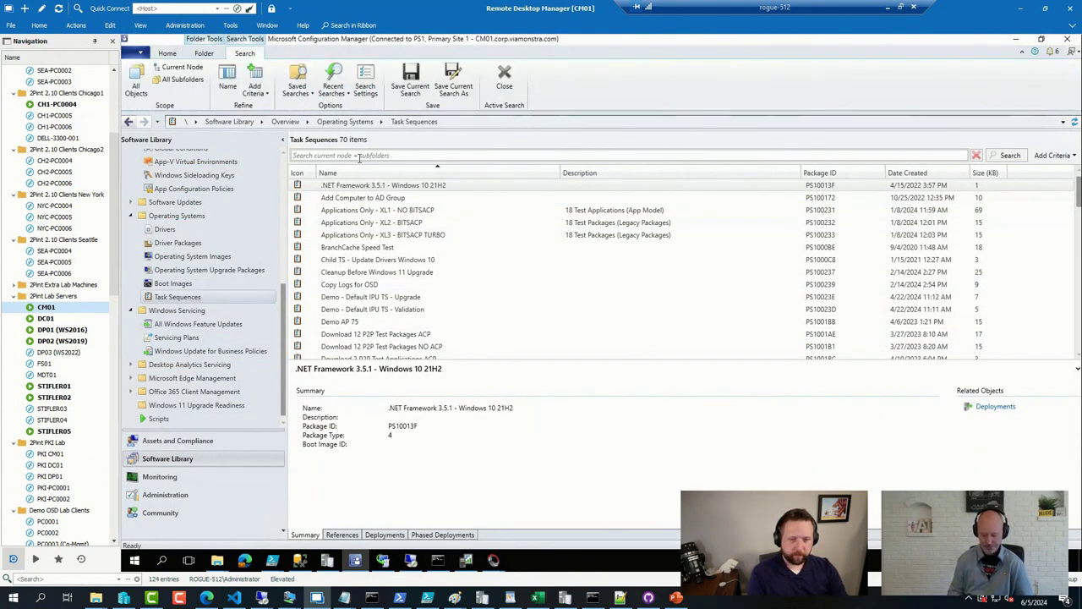
type("xl1")
key("Return")
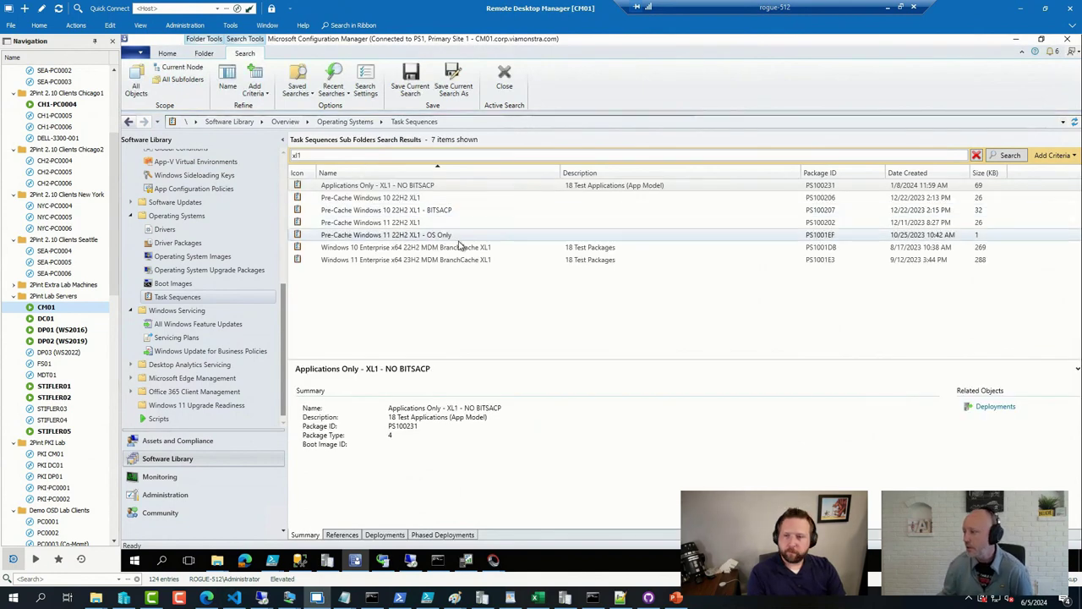
Compare the referenced content of Windows 10 Enterprise x64 22H2 MDM BranchCache XL1 with that of Pre-Cache Windows 11 22H2 XL1.
left_click(456, 247)
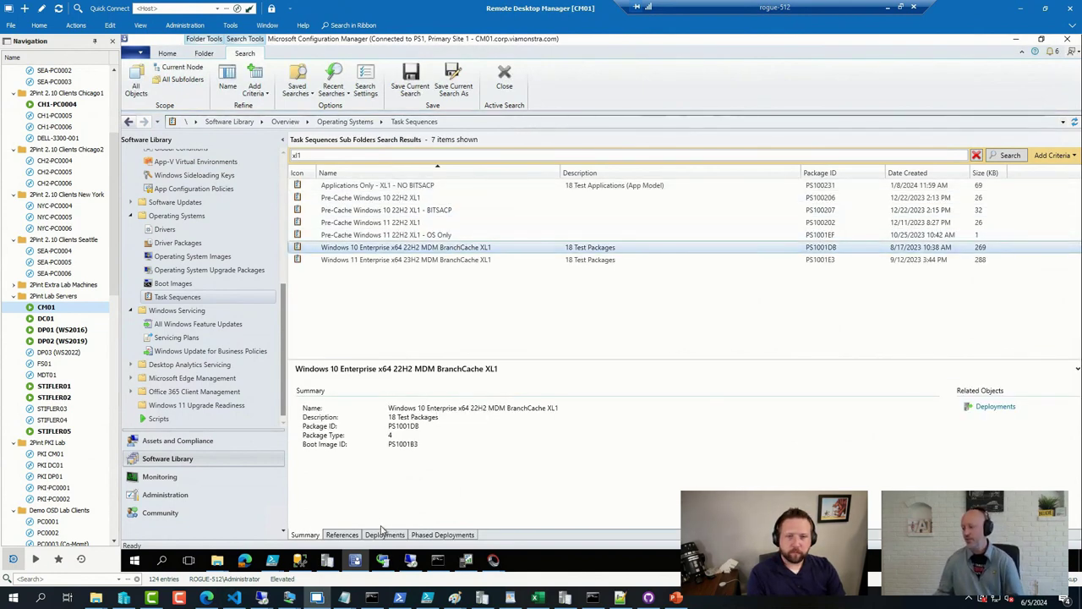
left_click(352, 536)
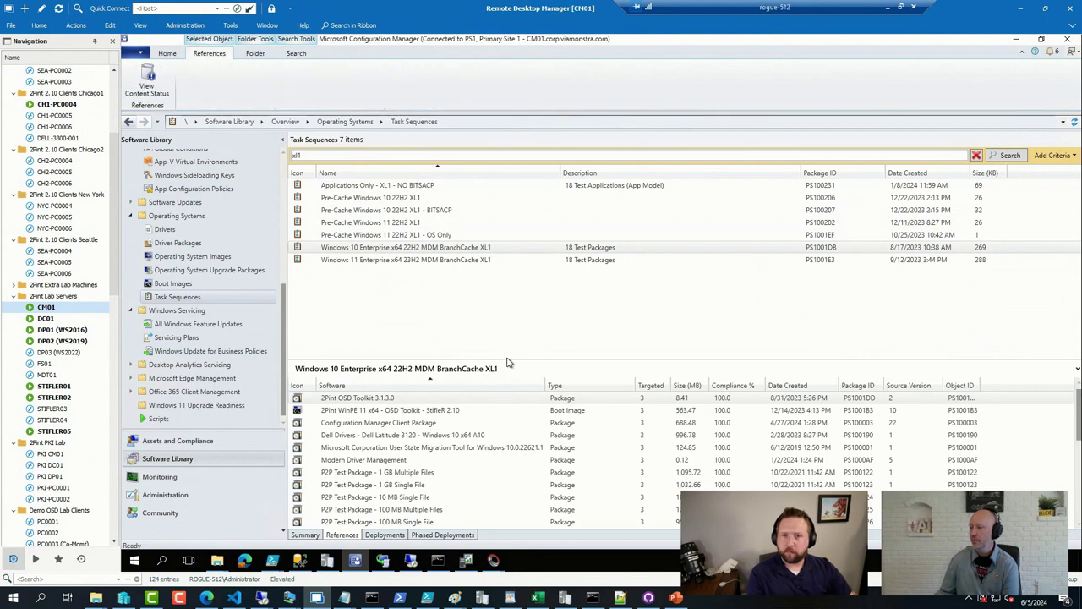
left_click_drag(510, 361, 534, 268)
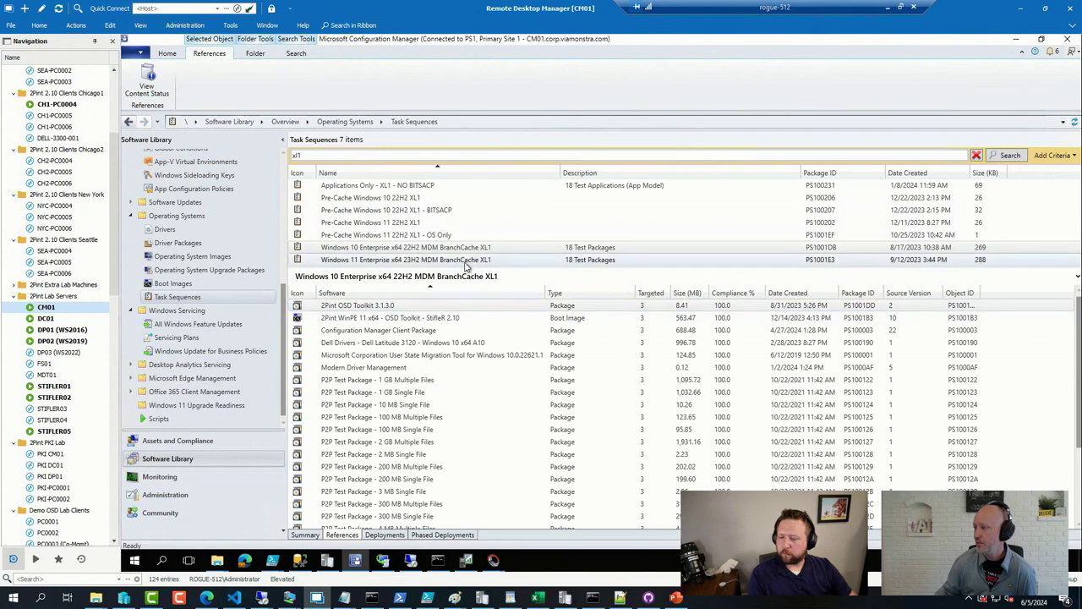
left_click(401, 225)
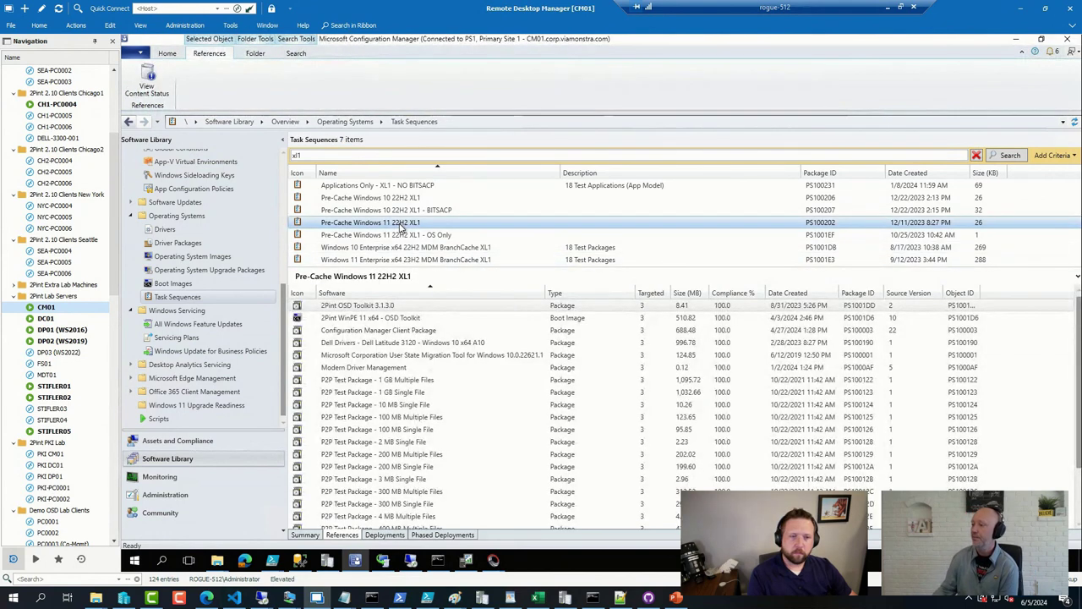
Review the distribution point options of the Pre-Cache Windows 10 22H2 XL1 deployment to All Workstations, leaving its properties without saving.
left_click(385, 534)
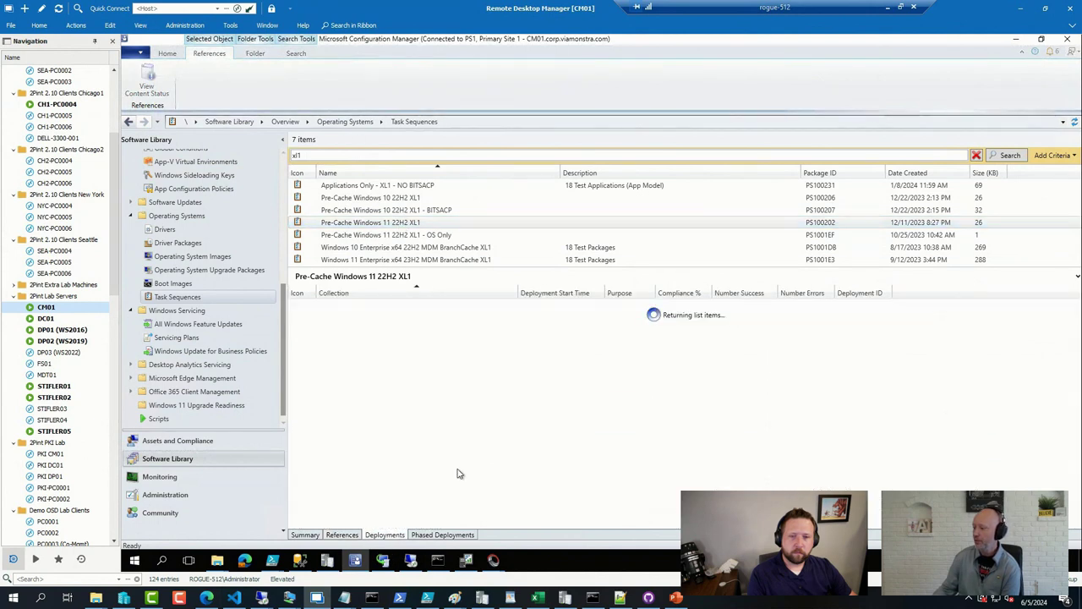
left_click(402, 198)
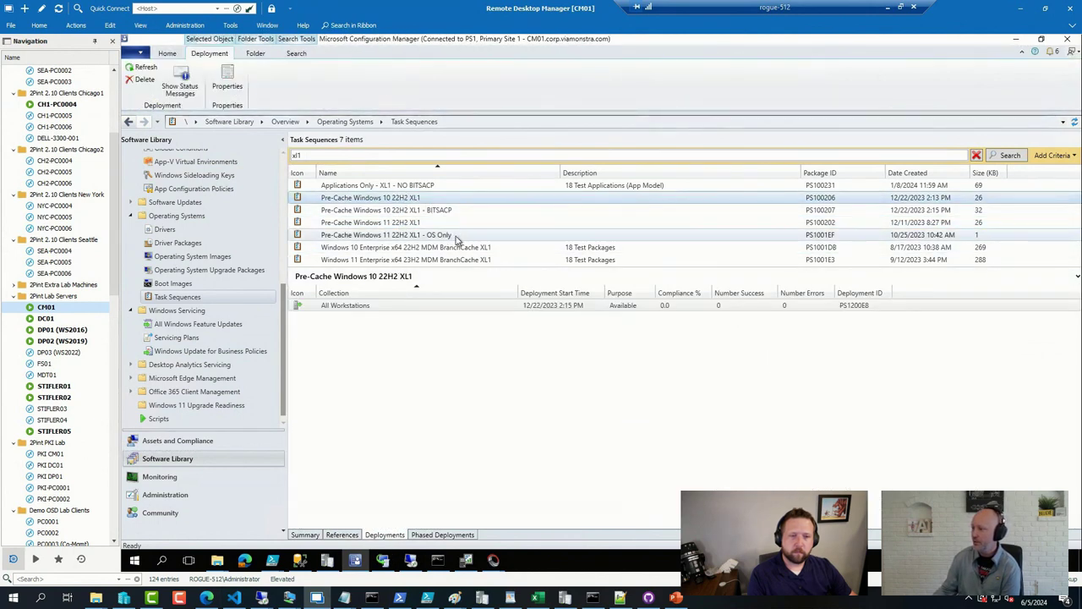
left_click(379, 306)
right_click(377, 308)
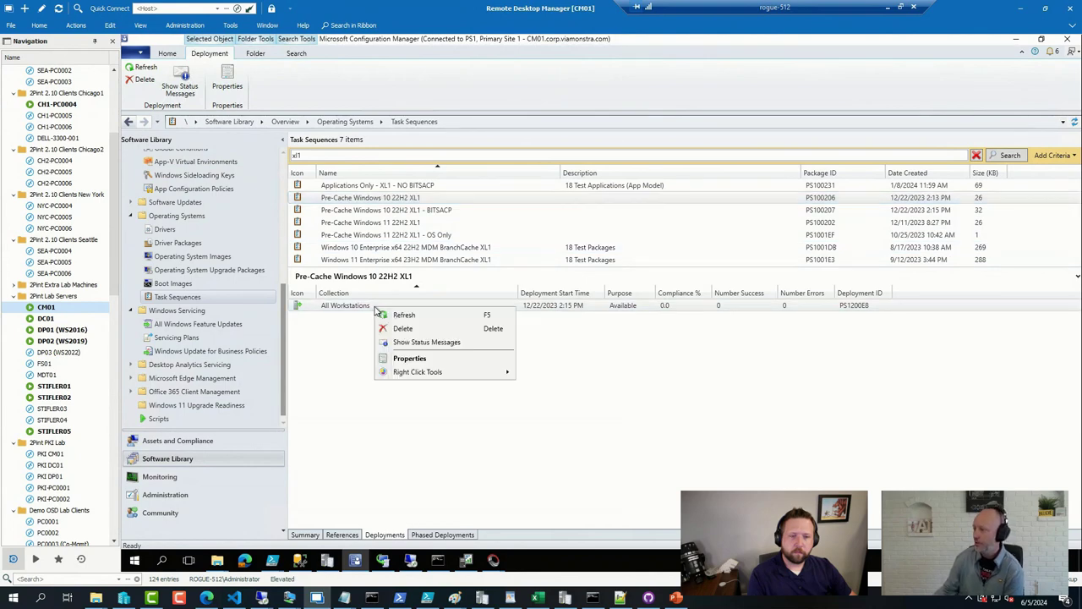
left_click(410, 358)
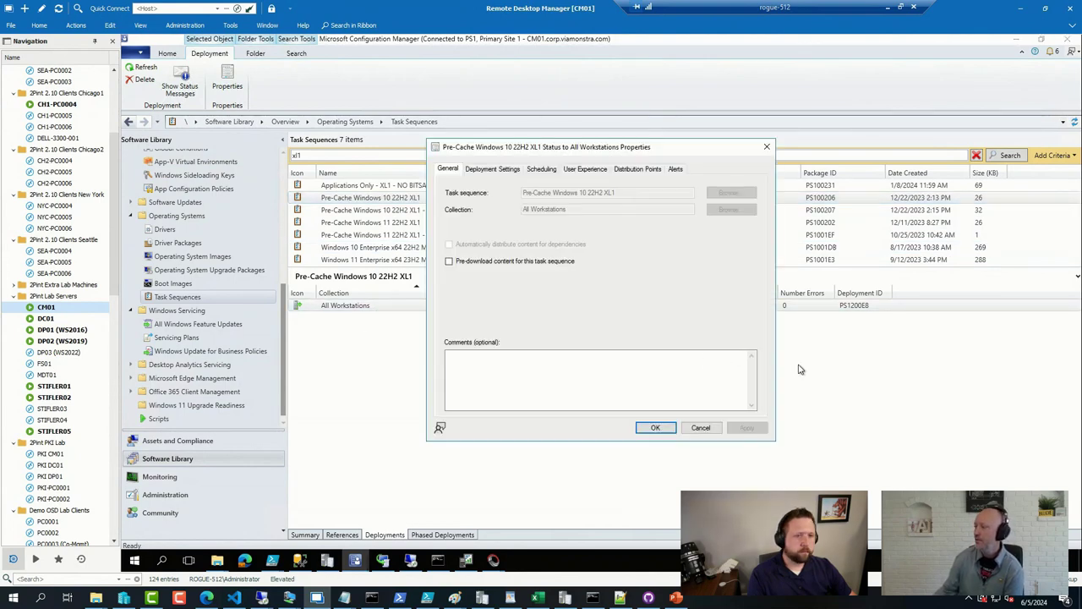
left_click(641, 171)
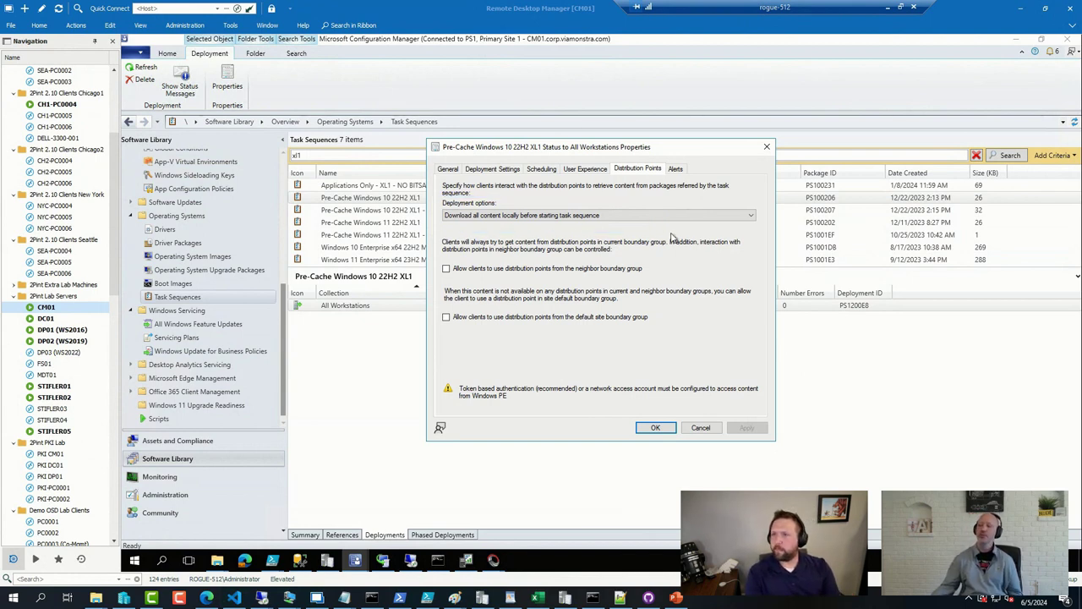
left_click(701, 428)
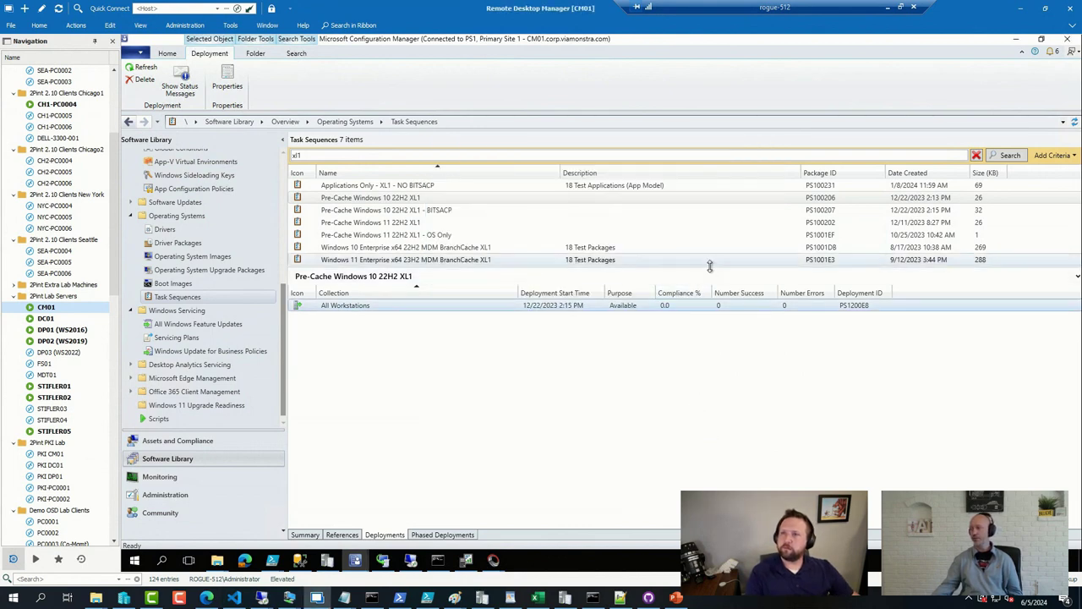
left_click_drag(707, 271, 706, 365)
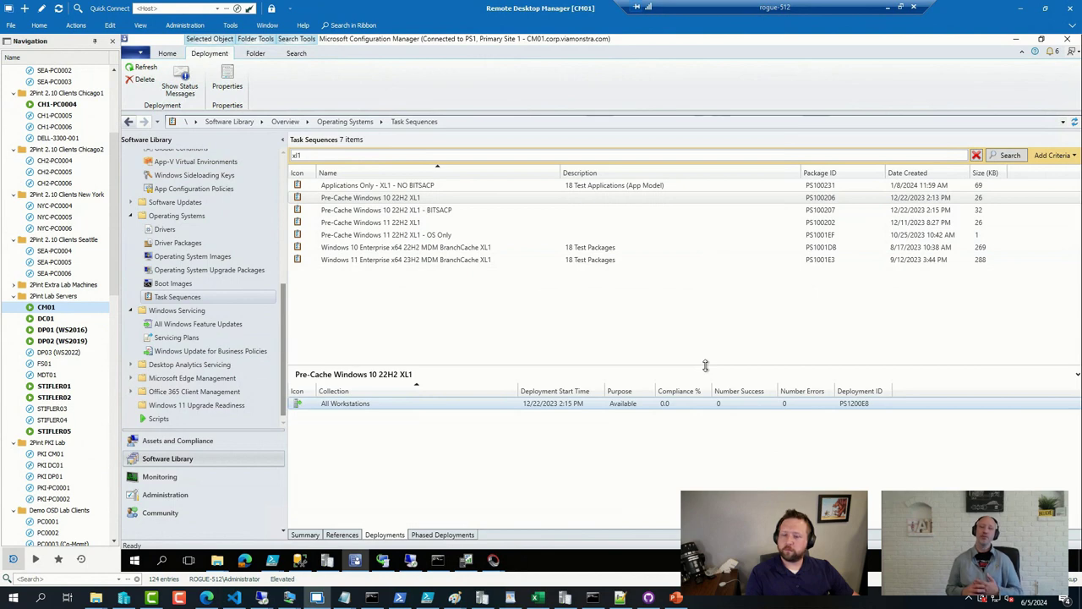